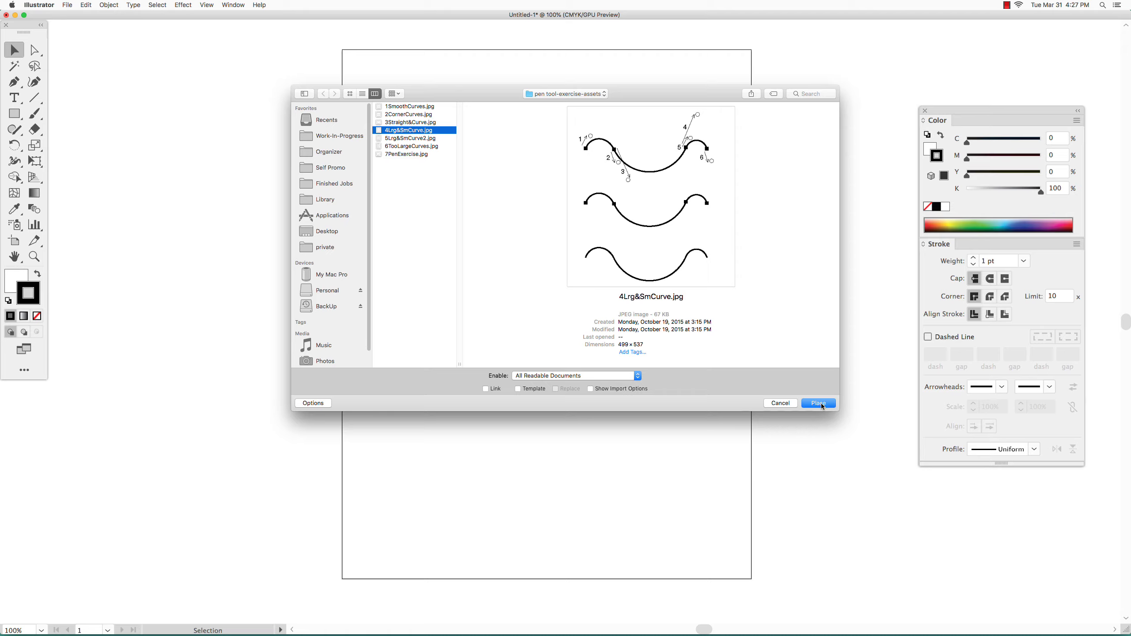
- Place the image 4Lrg&SmCurve.jpg on the artboard and deselect it
{"action": "left_click", "coordinate": [821, 404]}
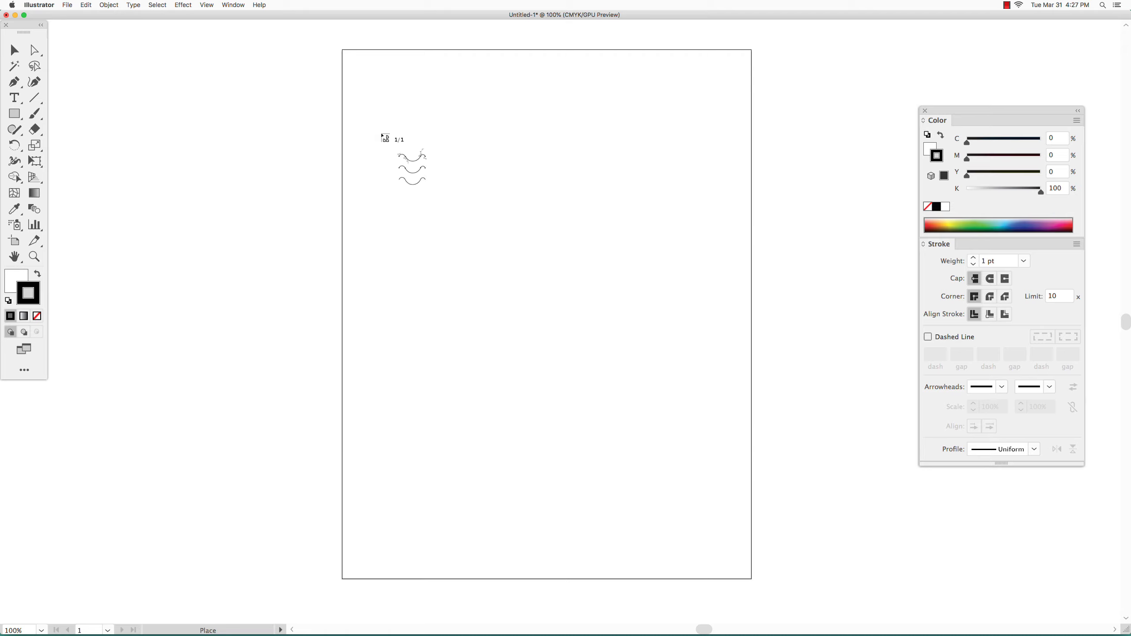
{"action": "left_click", "coordinate": [382, 134]}
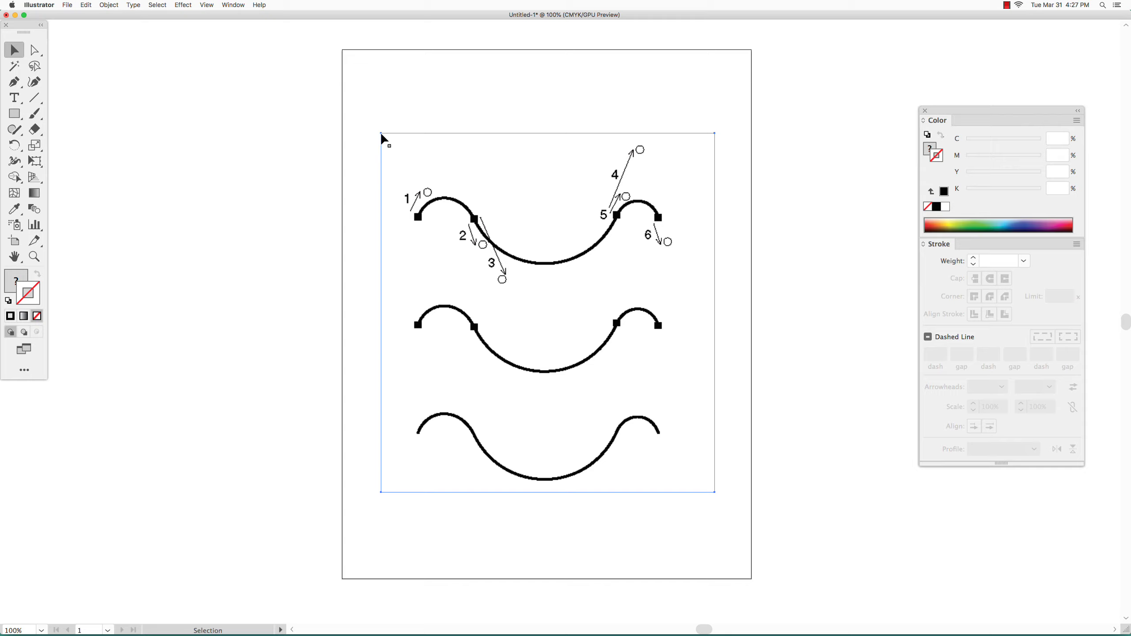
{"action": "left_click", "coordinate": [280, 154]}
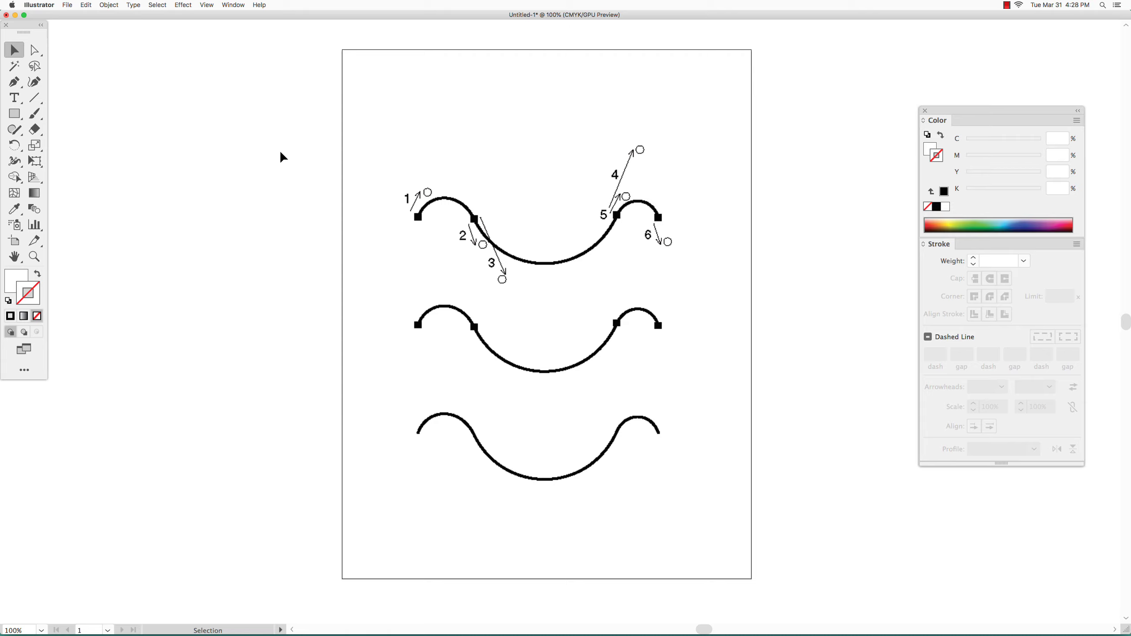
- Set up the Pen tool with no fill and a red 3 pt stroke (C 0, M 100, Y 100, K 0)
{"action": "key", "text": "p"}
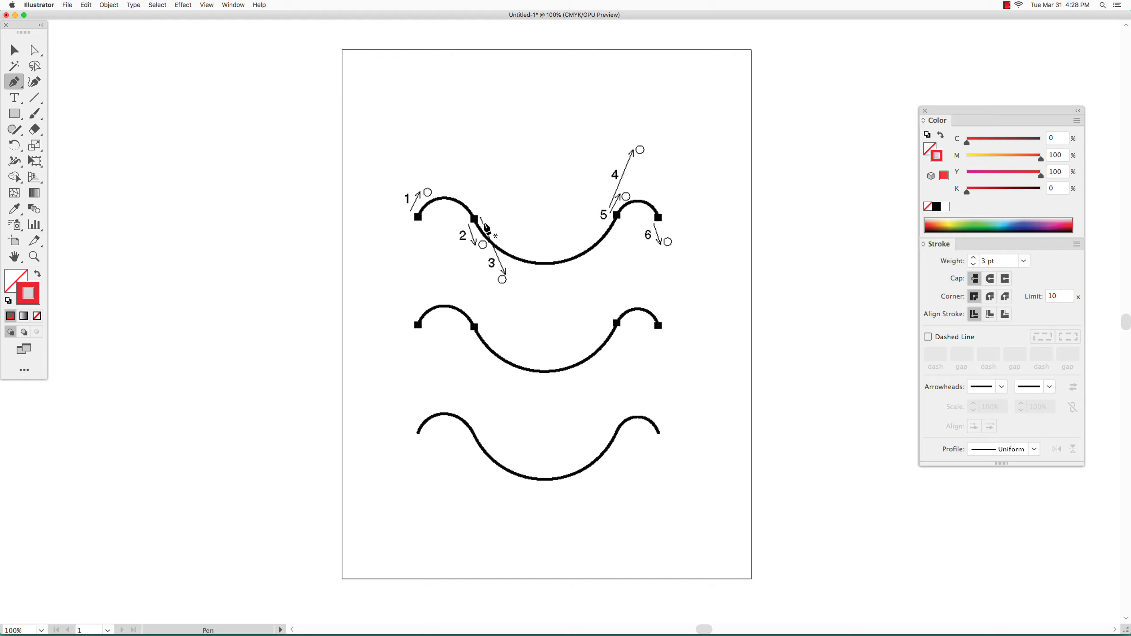
{"action": "left_click", "coordinate": [14, 50]}
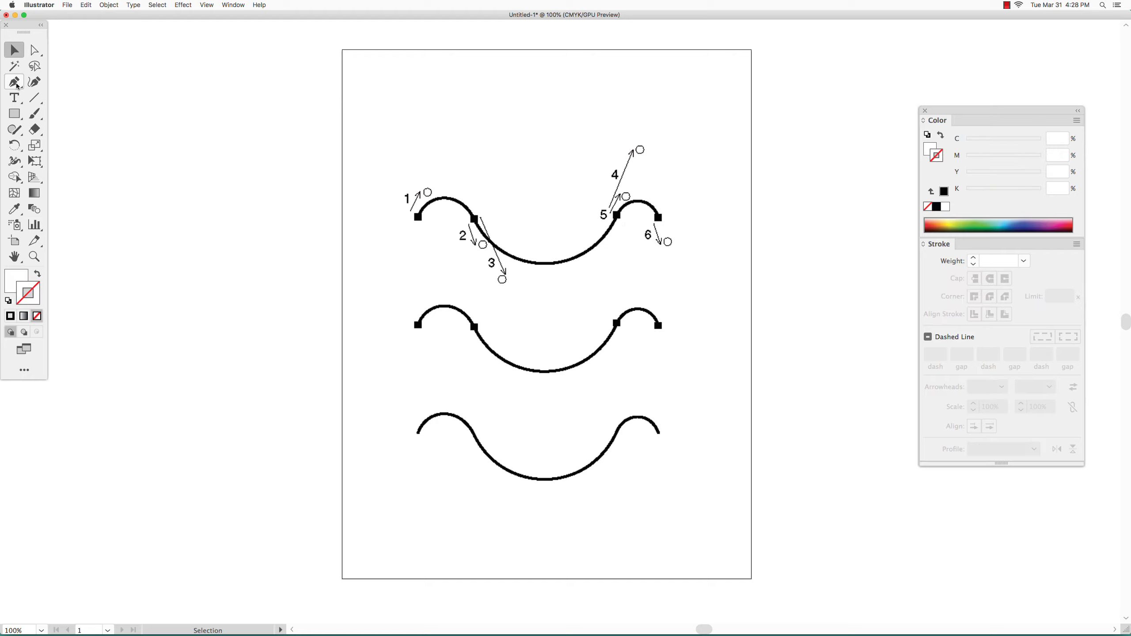
{"action": "left_click", "coordinate": [18, 86]}
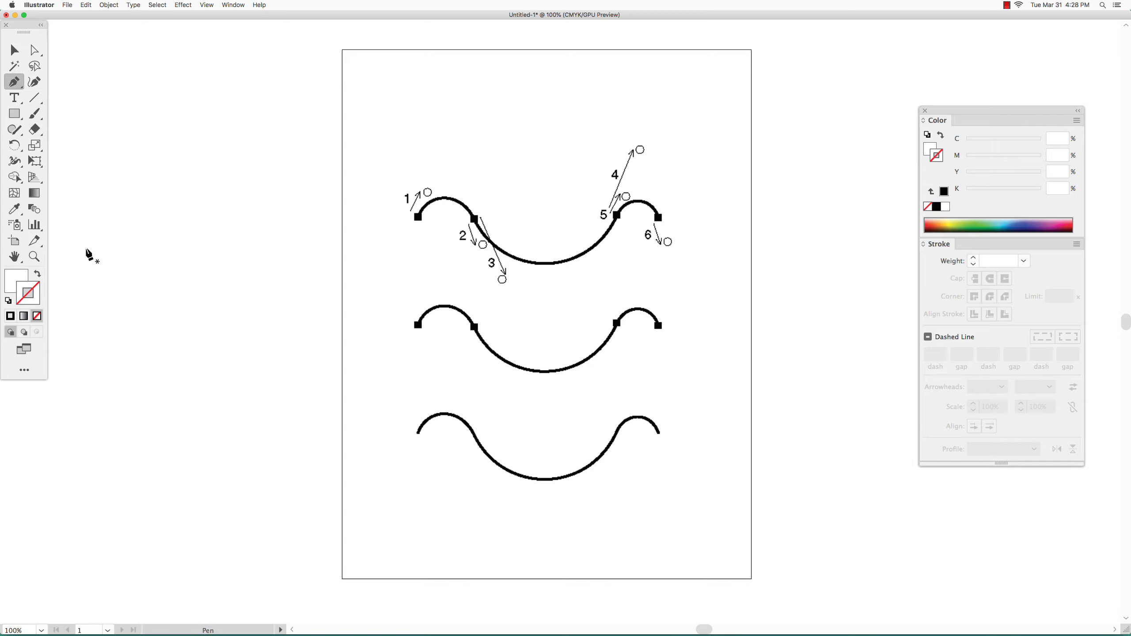
{"action": "left_click", "coordinate": [38, 318]}
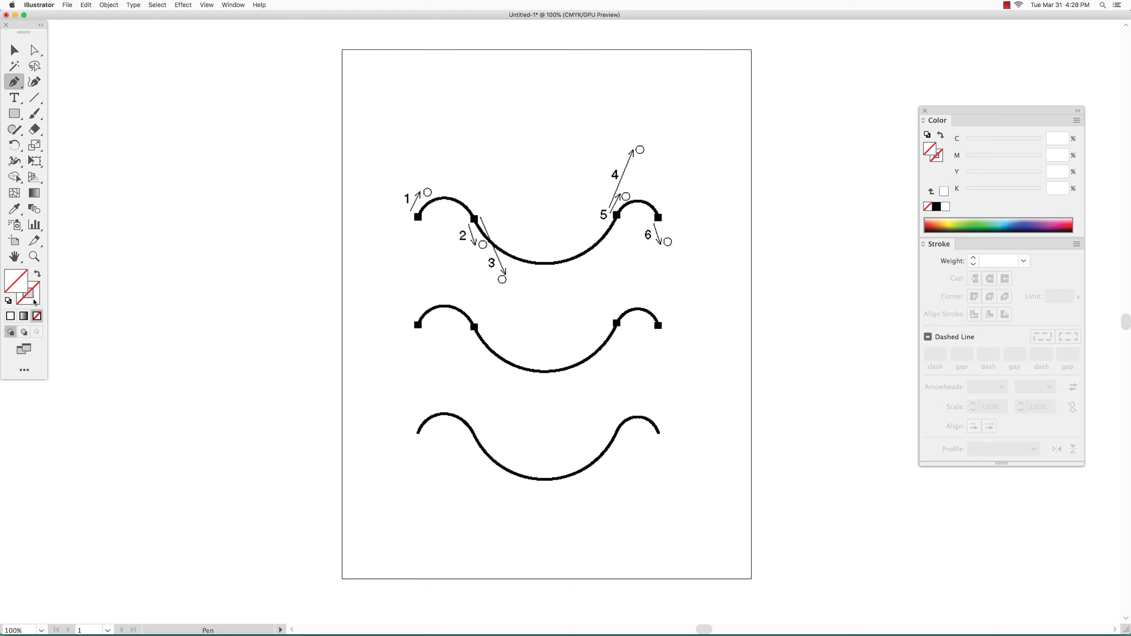
{"action": "left_click", "coordinate": [35, 303]}
{"action": "left_click", "coordinate": [1072, 222]}
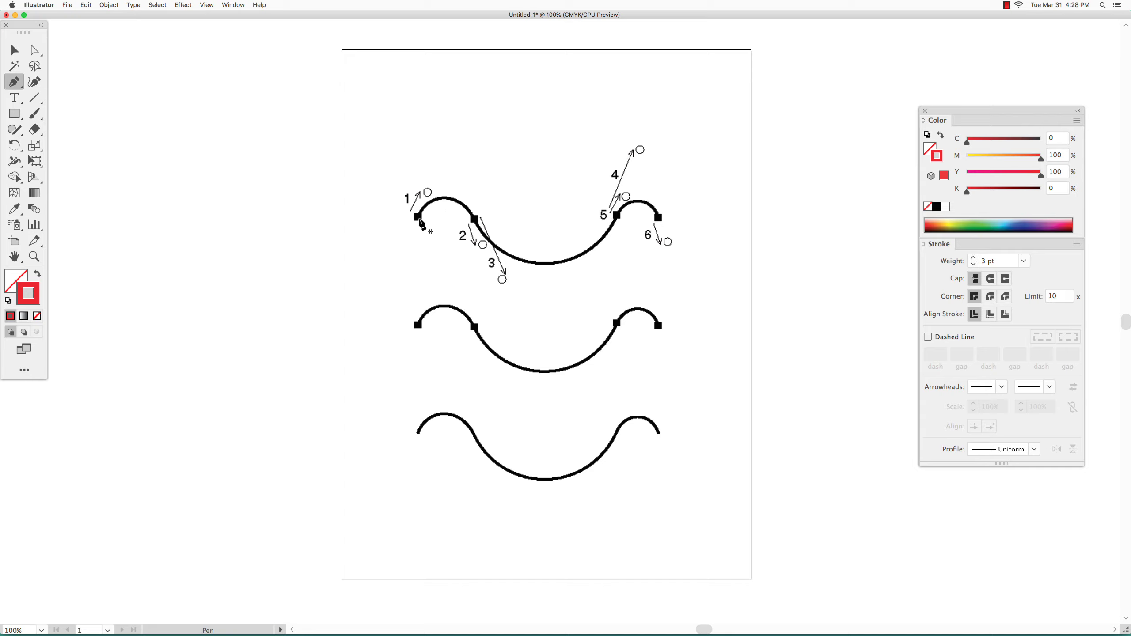
- Trace the top numbered wave with the Pen tool, following handle guides 1 to 6 and resizing the handle wherever large and small curves meet
{"action": "left_click_drag", "start_coordinate": [419, 218], "coordinate": [429, 196]}
{"action": "left_click_drag", "start_coordinate": [428, 196], "coordinate": [428, 194]}
{"action": "left_click_drag", "start_coordinate": [474, 220], "coordinate": [484, 249]}
{"action": "left_click_drag", "start_coordinate": [474, 220], "coordinate": [493, 263]}
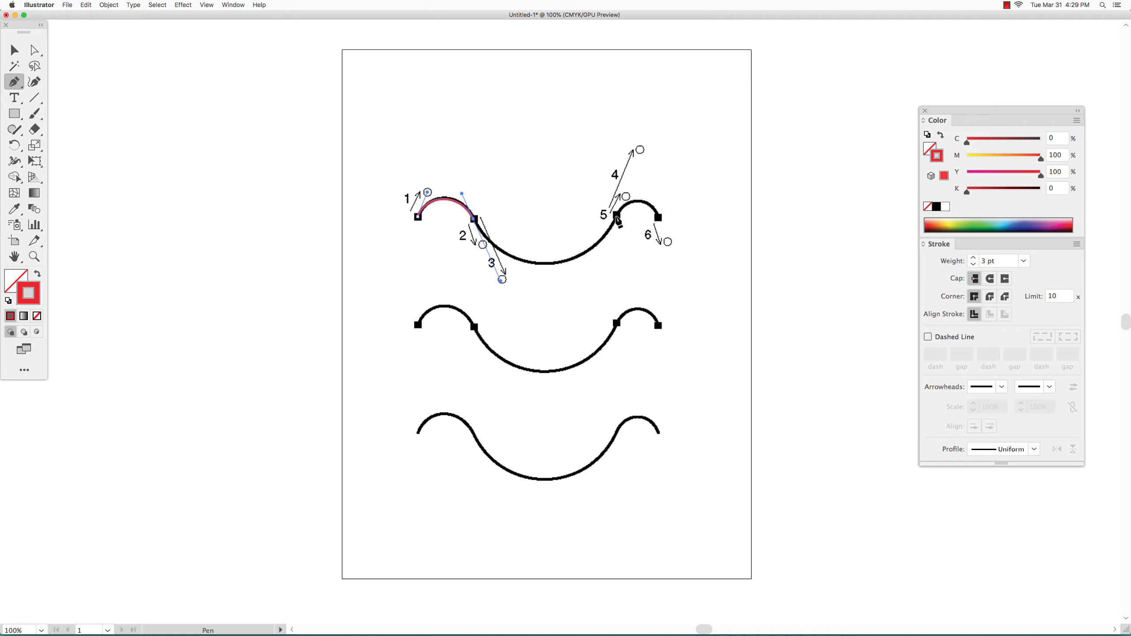
{"action": "left_click_drag", "start_coordinate": [617, 216], "coordinate": [640, 149]}
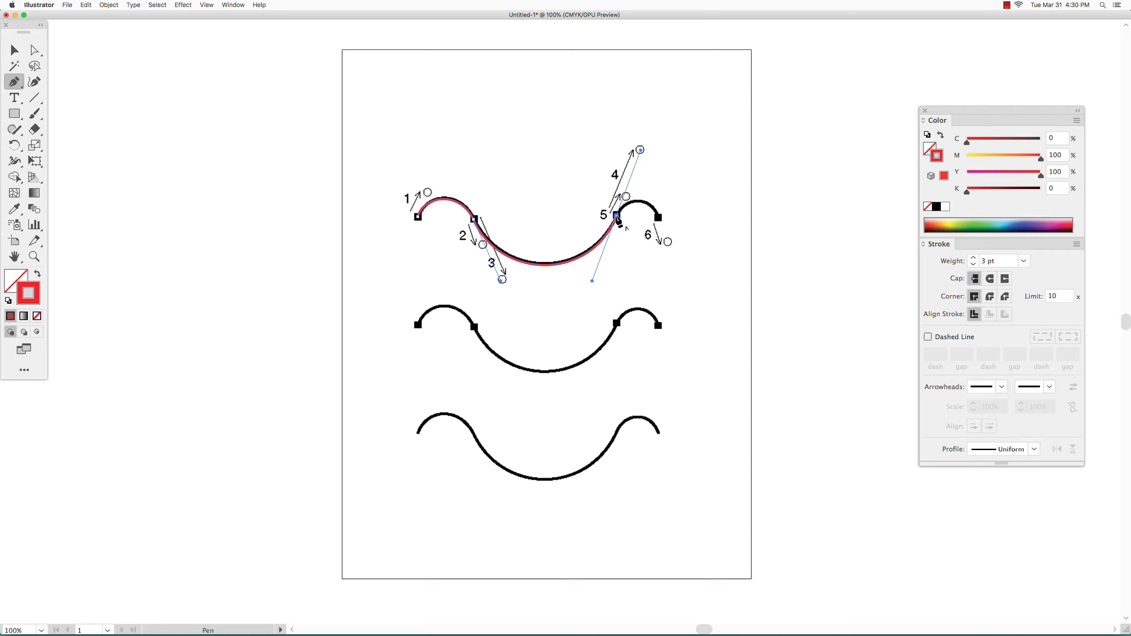
{"action": "left_click_drag", "start_coordinate": [617, 216], "coordinate": [629, 201]}
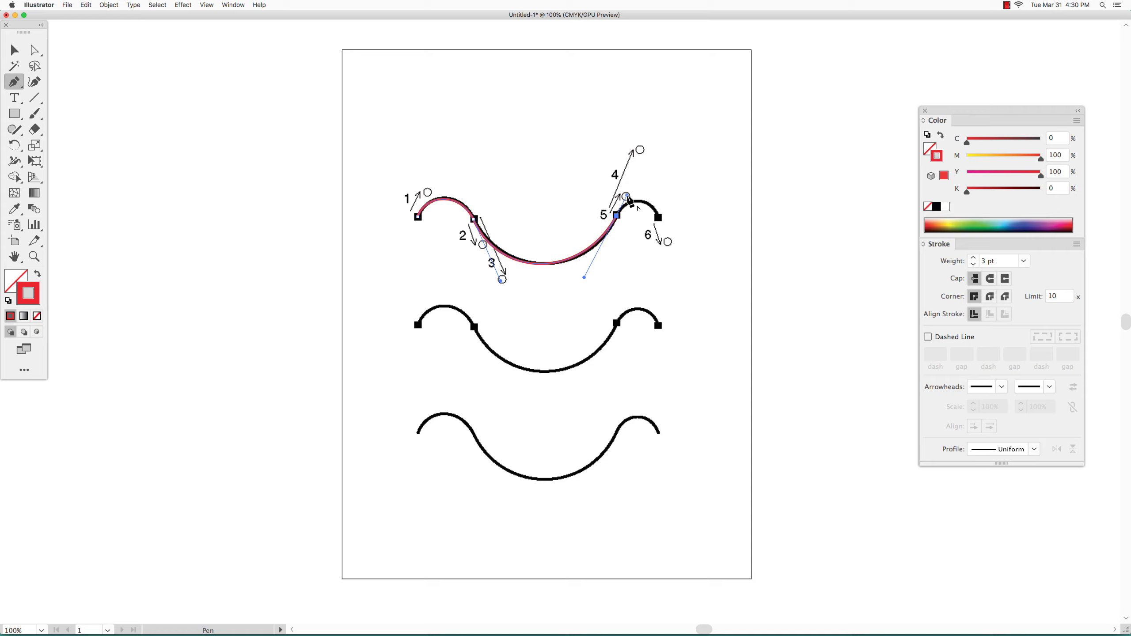
{"action": "left_click", "coordinate": [659, 219]}
{"action": "left_click_drag", "start_coordinate": [666, 242], "coordinate": [667, 242]}
- Fine-tune the top red path's direction handles with Direct Selection to match the template wave, and deselect the path
{"action": "left_click", "coordinate": [38, 54]}
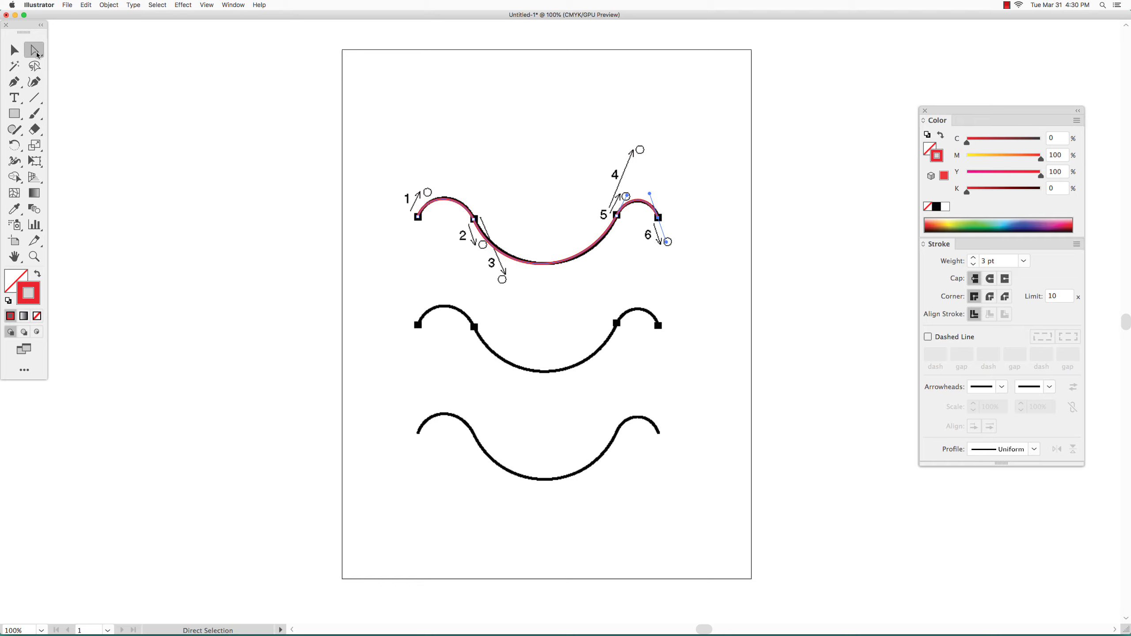
{"action": "left_click", "coordinate": [299, 267]}
{"action": "left_click", "coordinate": [544, 267]}
{"action": "left_click", "coordinate": [544, 267]}
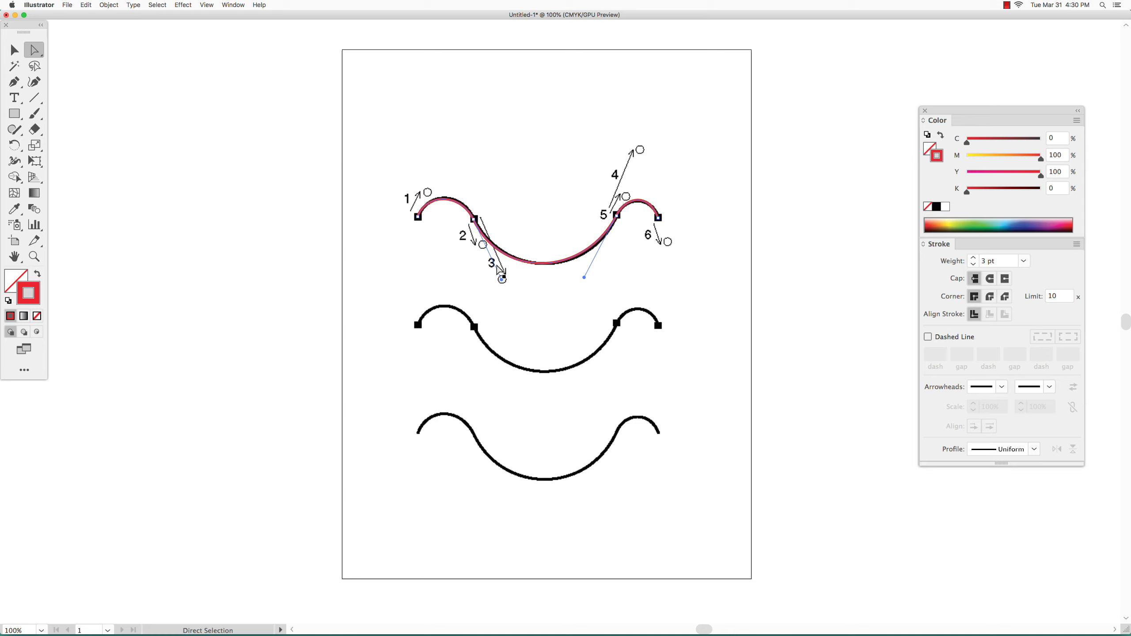
{"action": "key", "text": "super+equal"}
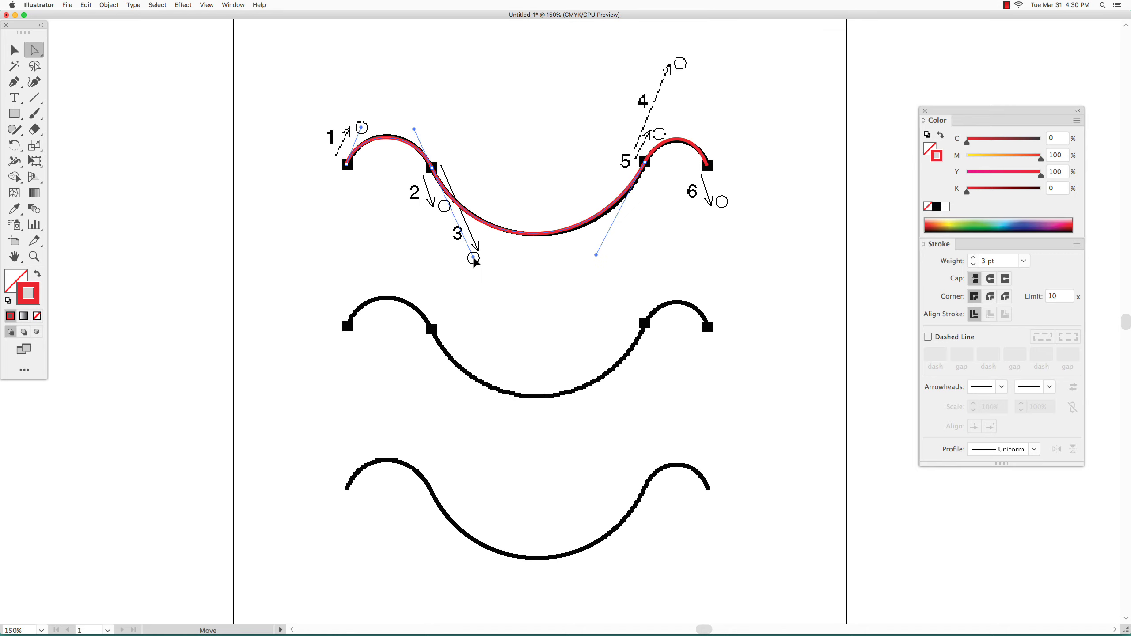
{"action": "left_click", "coordinate": [414, 150]}
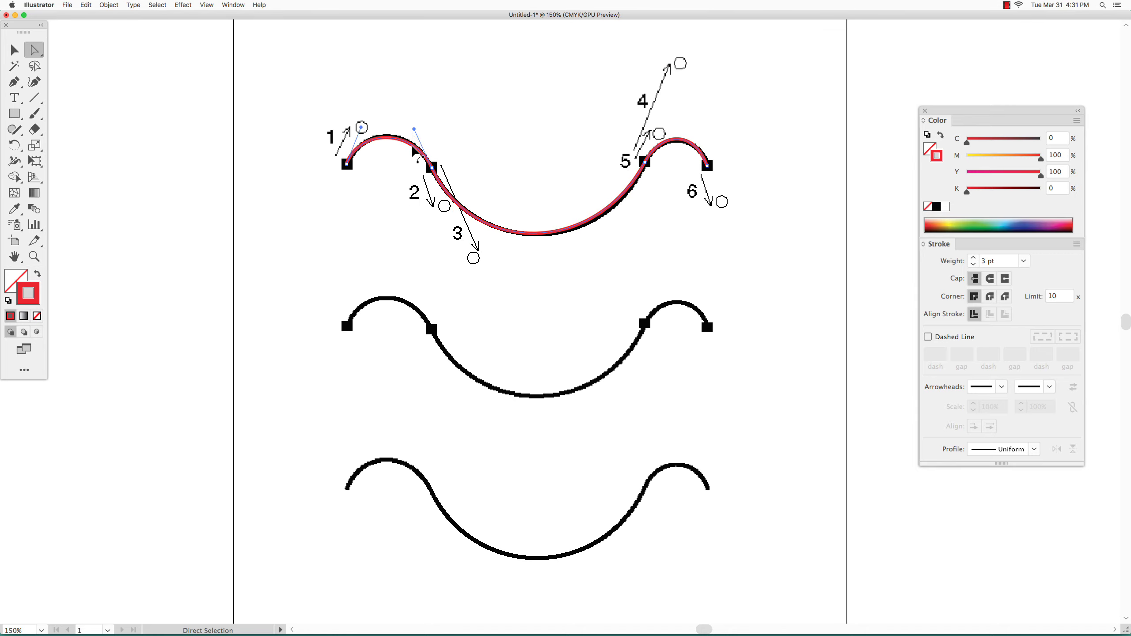
{"action": "left_click_drag", "start_coordinate": [414, 129], "coordinate": [413, 129]}
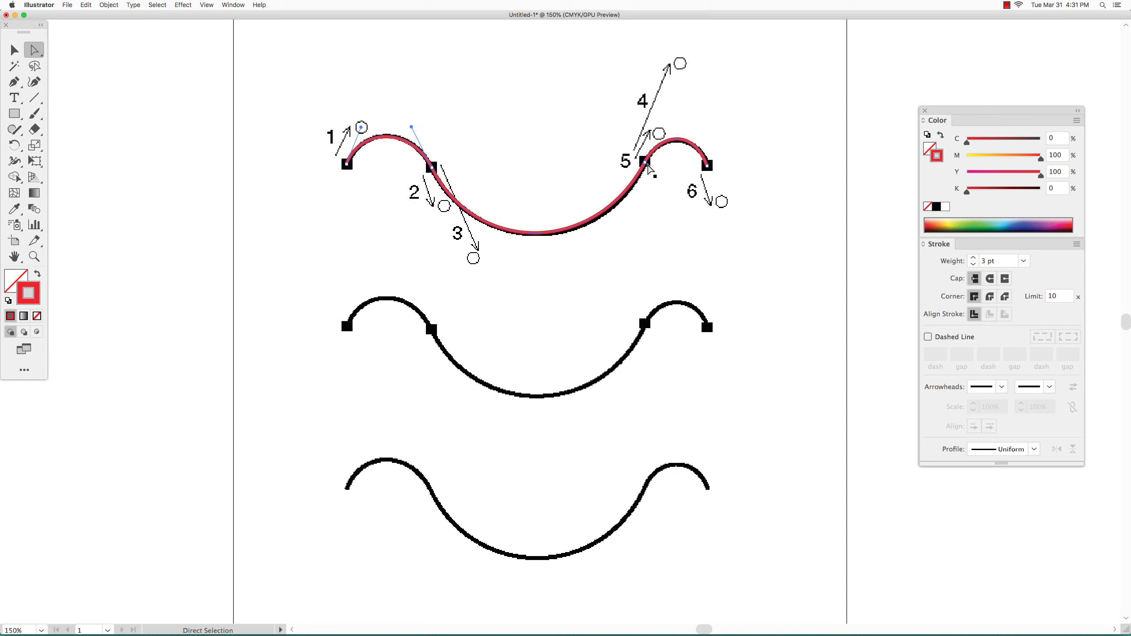
{"action": "left_click", "coordinate": [646, 163]}
{"action": "left_click", "coordinate": [154, 185]}
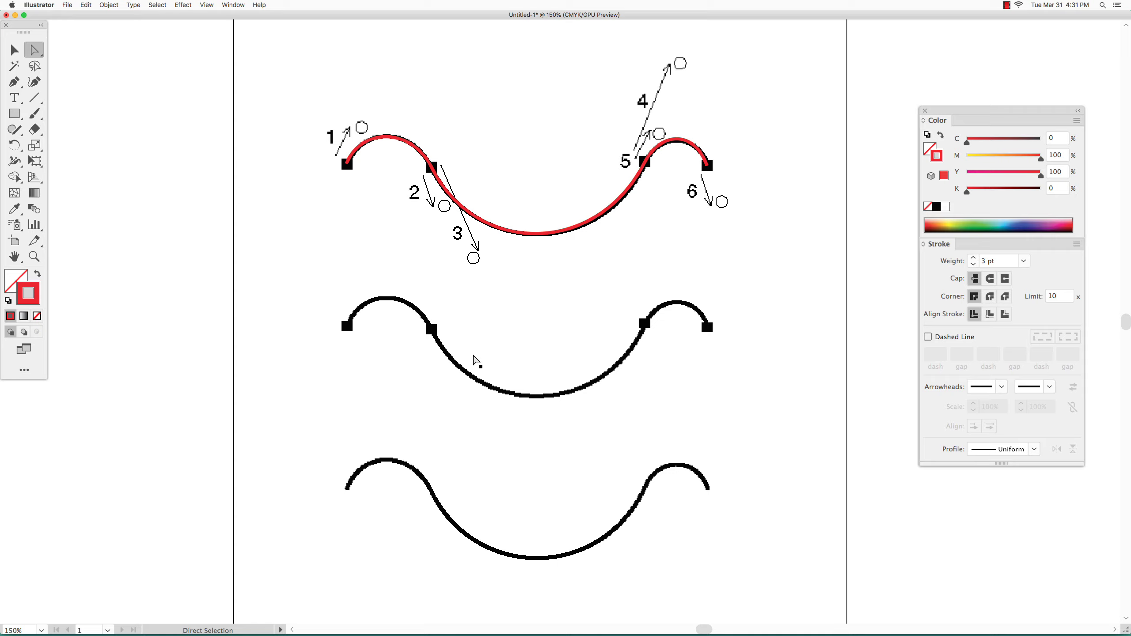
- Trace the middle wave with the Pen tool through its four square anchor marks, resizing the outgoing handles at the two inner points
{"action": "key", "text": "p"}
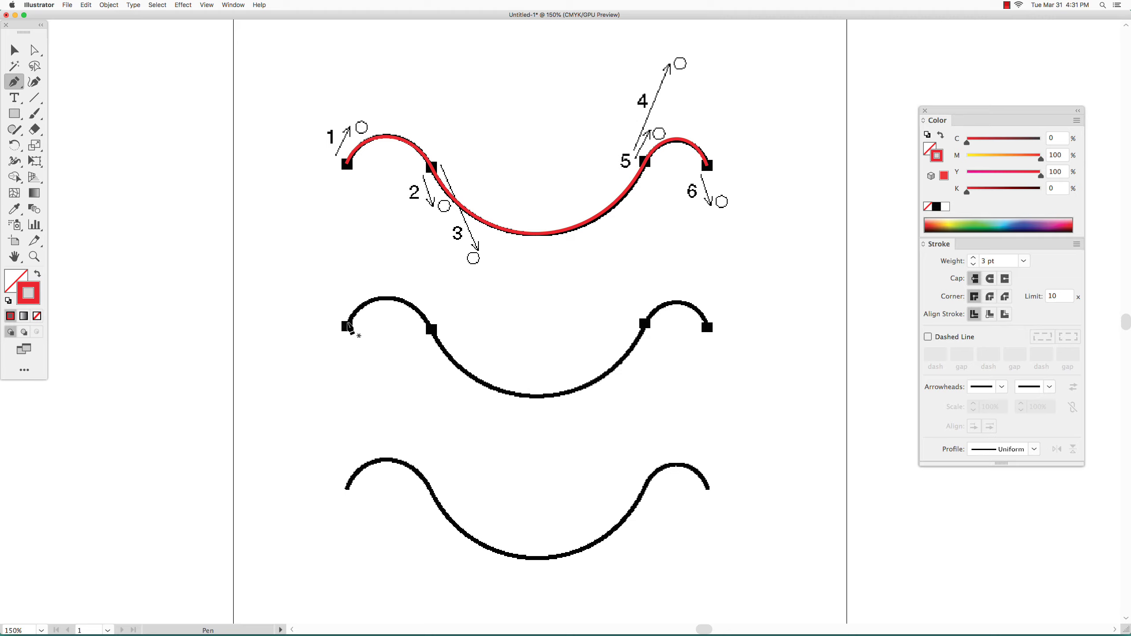
{"action": "left_click_drag", "start_coordinate": [347, 327], "coordinate": [356, 283]}
{"action": "left_click_drag", "start_coordinate": [432, 331], "coordinate": [446, 375]}
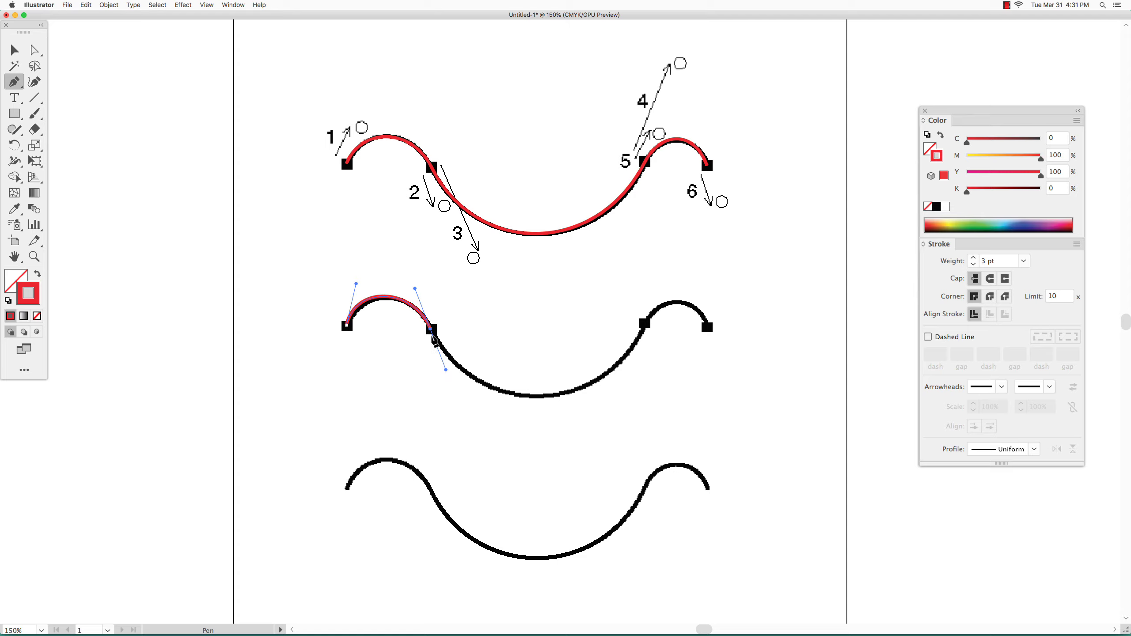
{"action": "left_click_drag", "start_coordinate": [432, 336], "coordinate": [471, 432]}
{"action": "left_click_drag", "start_coordinate": [645, 325], "coordinate": [684, 244]}
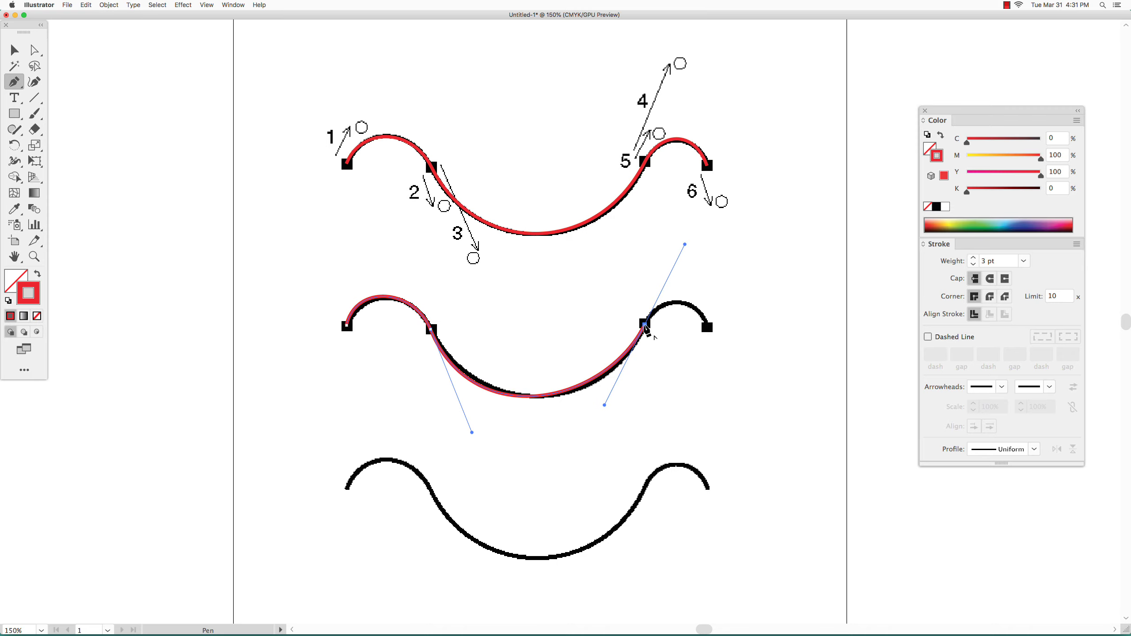
{"action": "left_click_drag", "start_coordinate": [645, 326], "coordinate": [664, 286]}
{"action": "left_click_drag", "start_coordinate": [708, 328], "coordinate": [715, 349]}
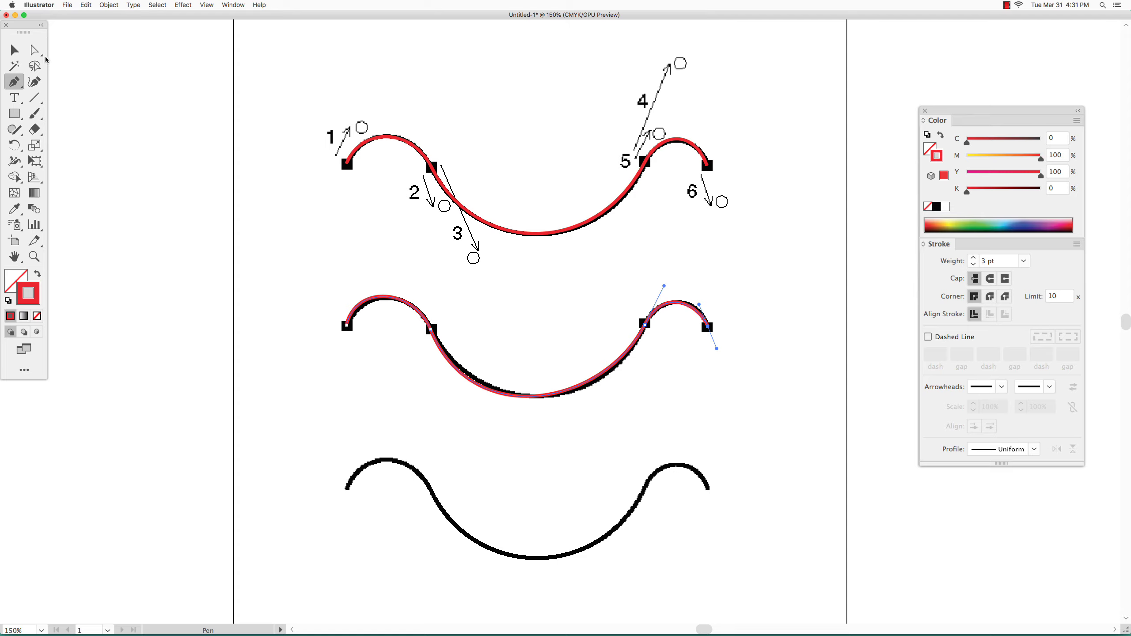
- Adjust the direction handles of the middle path's large dip and first small hump to fit the template, and deselect the path
{"action": "left_click", "coordinate": [34, 50]}
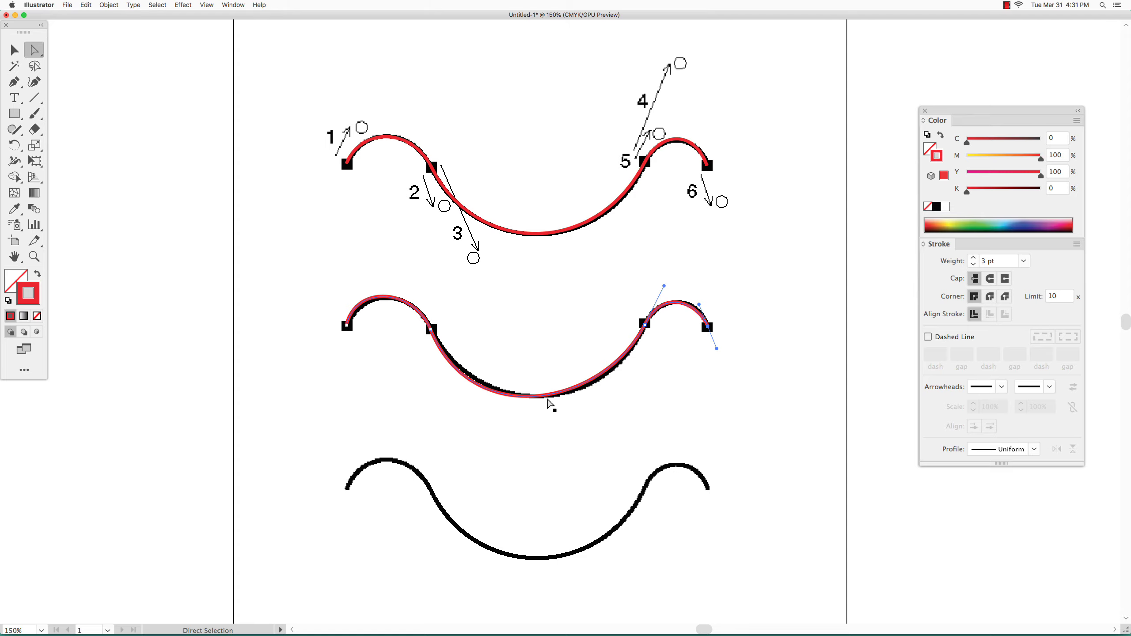
{"action": "left_click", "coordinate": [548, 397]}
{"action": "left_click_drag", "start_coordinate": [472, 432], "coordinate": [478, 431]}
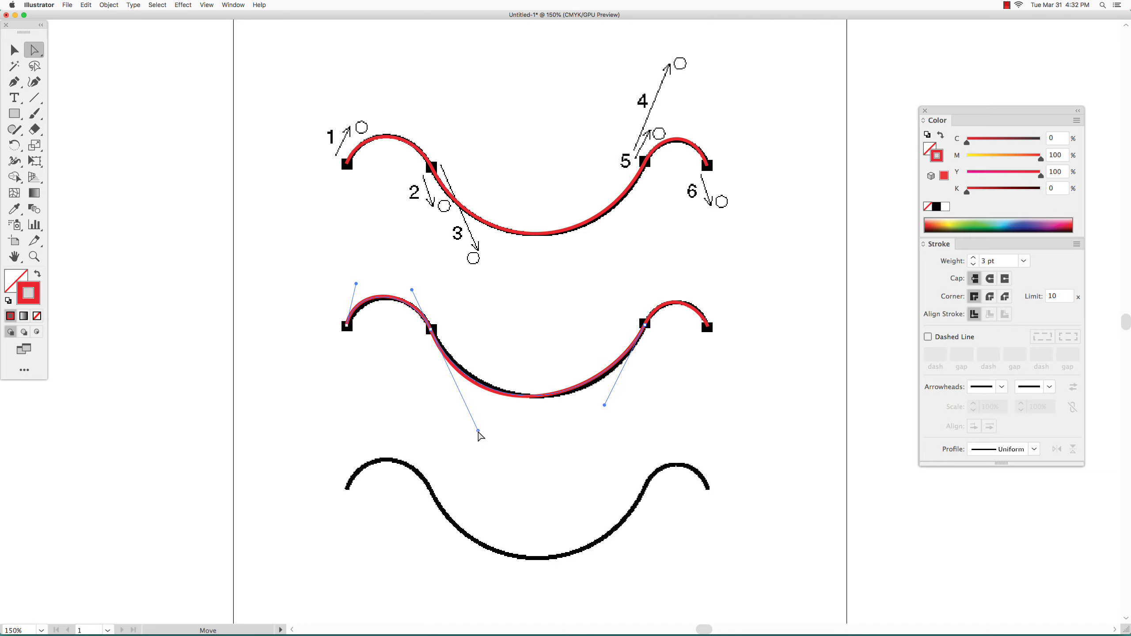
{"action": "left_click_drag", "start_coordinate": [434, 333], "coordinate": [436, 334]}
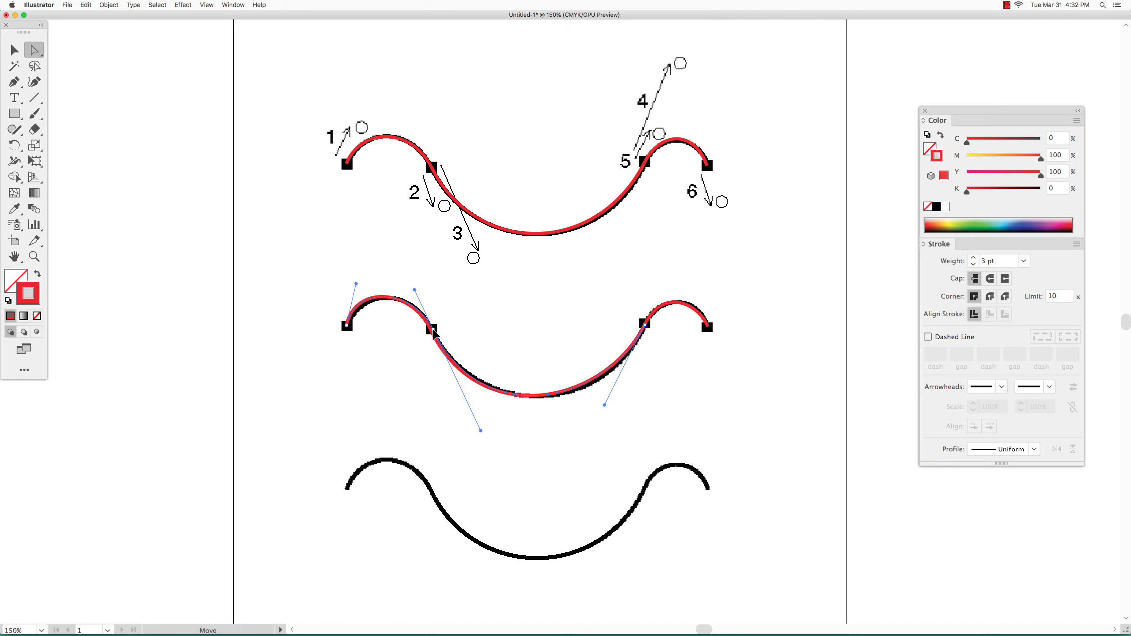
{"action": "left_click_drag", "start_coordinate": [480, 431], "coordinate": [484, 433]}
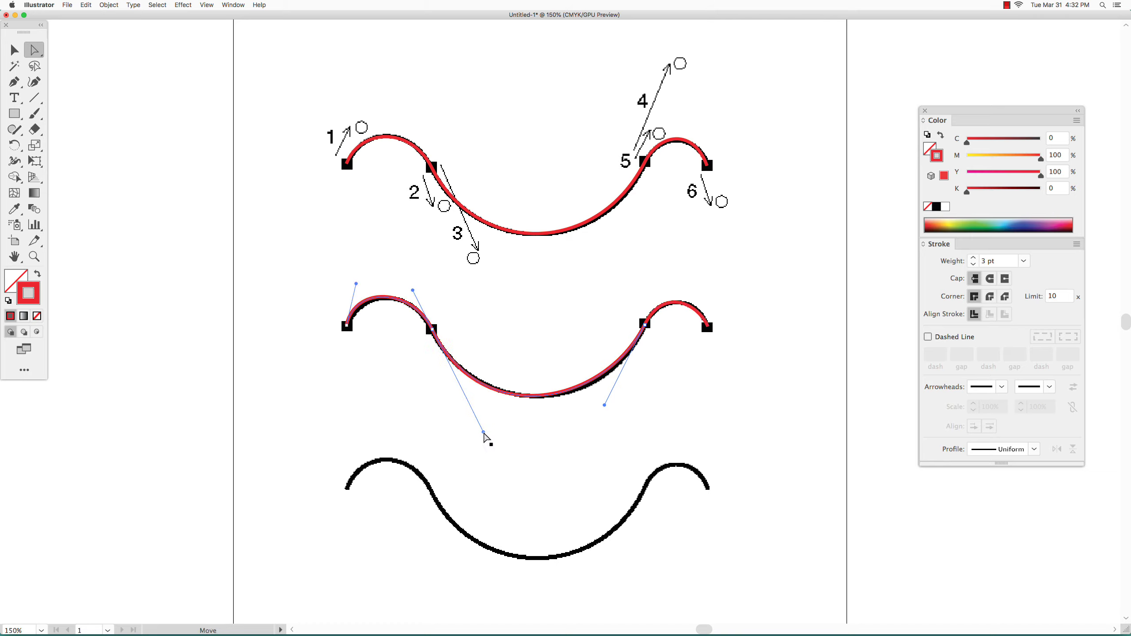
{"action": "left_click_drag", "start_coordinate": [604, 406], "coordinate": [604, 408]}
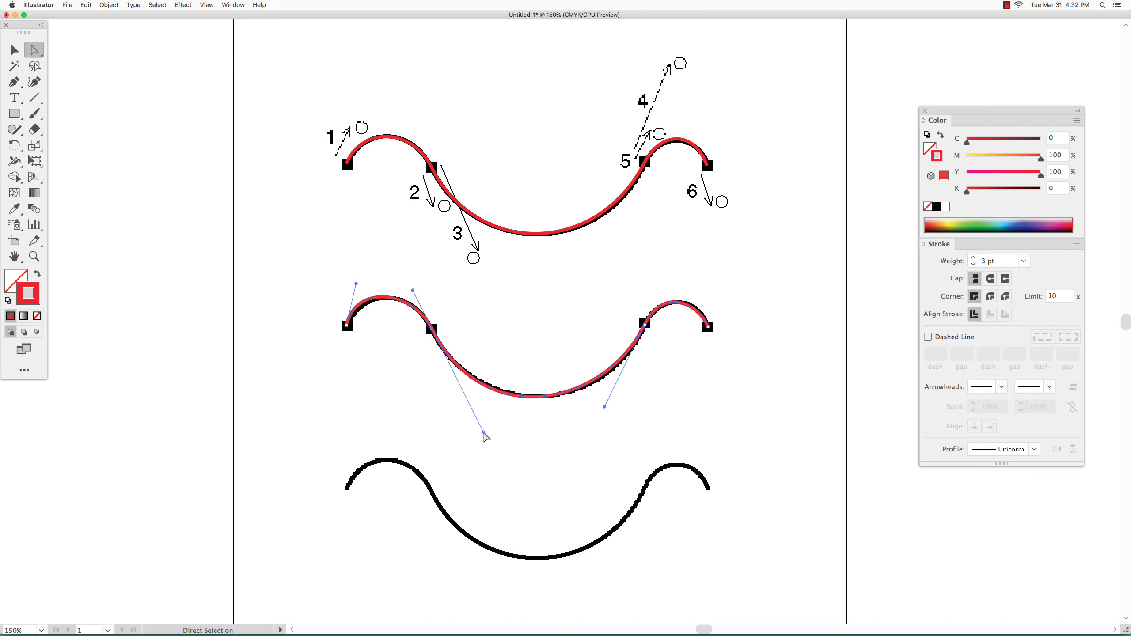
{"action": "left_click_drag", "start_coordinate": [483, 432], "coordinate": [484, 429]}
{"action": "left_click", "coordinate": [366, 303]}
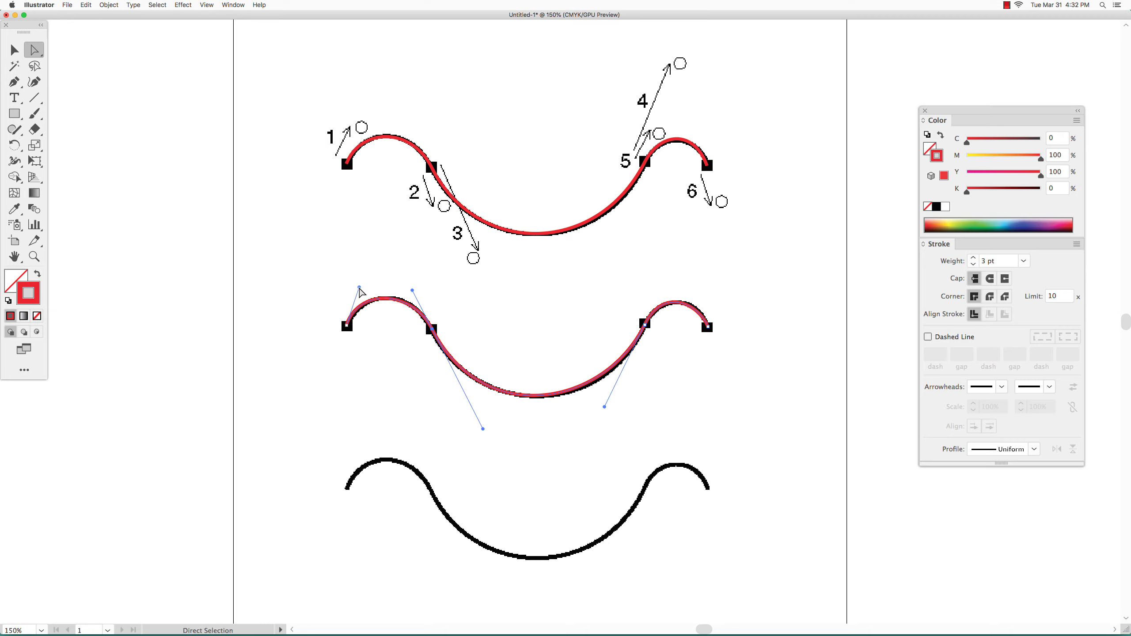
{"action": "left_click", "coordinate": [208, 280]}
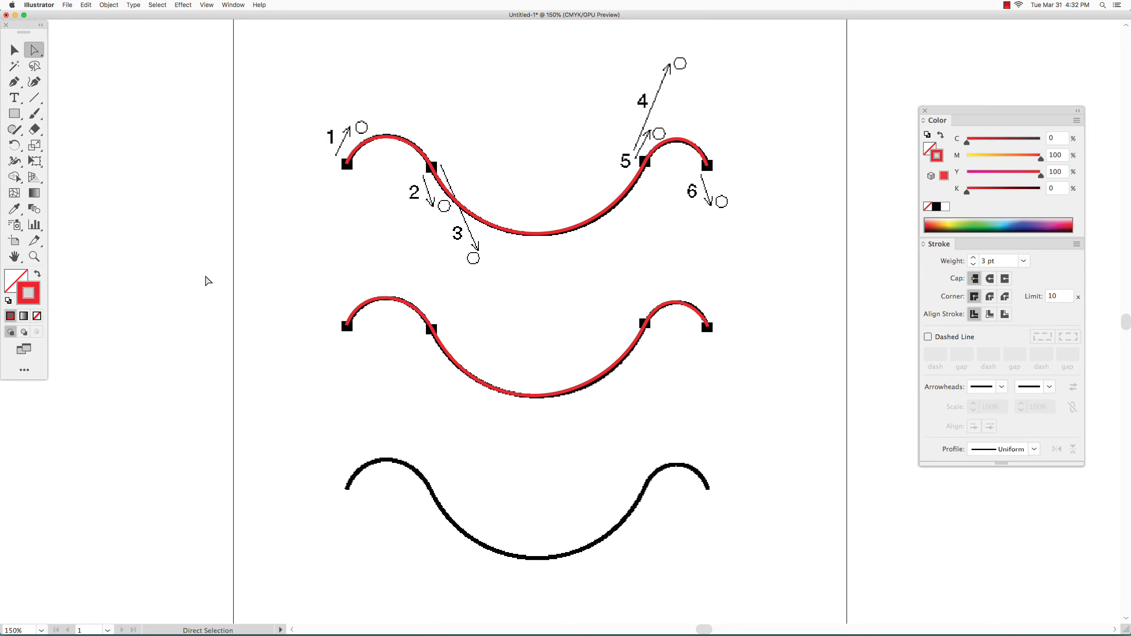
- Trace the unmarked bottom wave with the Pen tool using four anchor points, with long handles for the large dip and short ones for the humps
{"action": "left_click", "coordinate": [14, 82]}
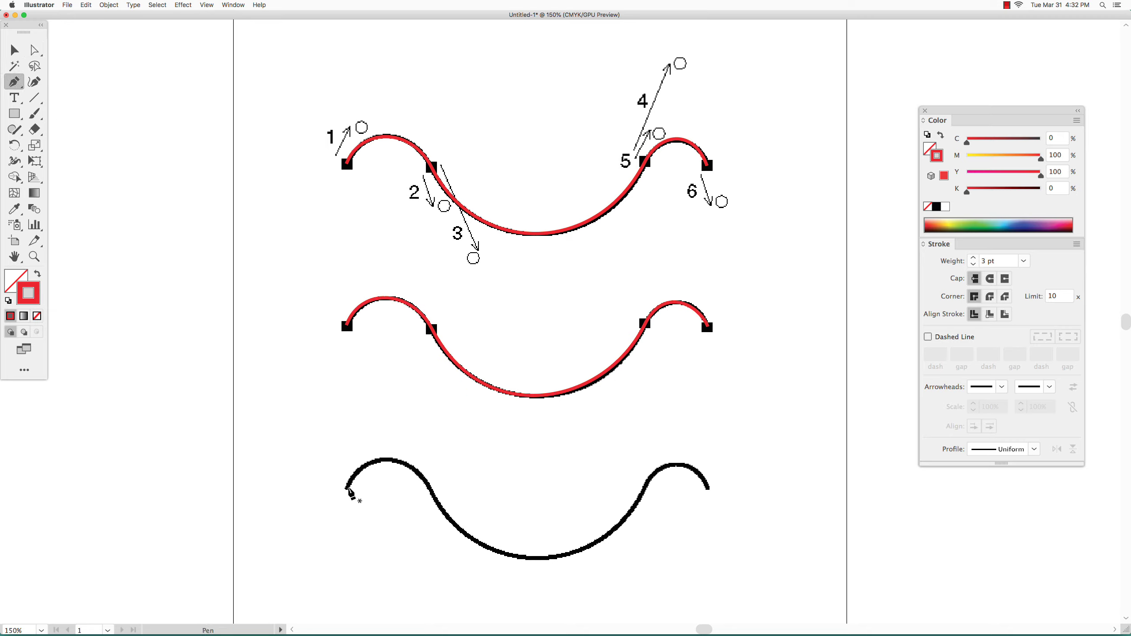
{"action": "left_click_drag", "start_coordinate": [347, 487], "coordinate": [361, 440]}
{"action": "left_click_drag", "start_coordinate": [430, 488], "coordinate": [438, 515]}
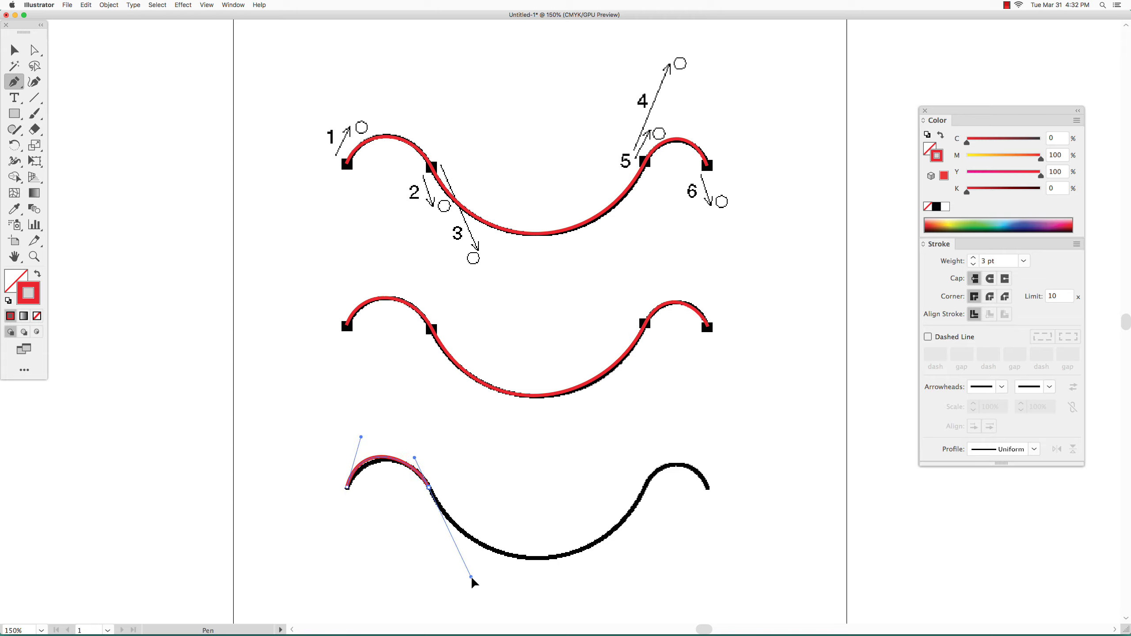
{"action": "left_click_drag", "start_coordinate": [471, 576], "coordinate": [476, 588]}
{"action": "left_click_drag", "start_coordinate": [646, 485], "coordinate": [688, 389]}
{"action": "left_click", "coordinate": [646, 486]}
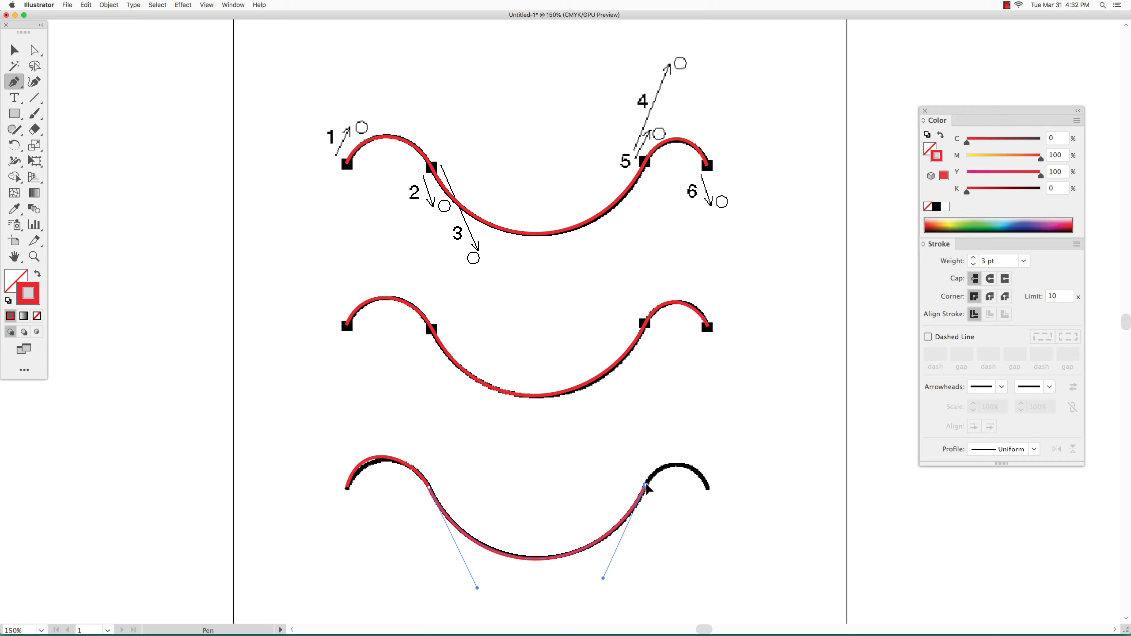
{"action": "left_click_drag", "start_coordinate": [646, 487], "coordinate": [660, 449]}
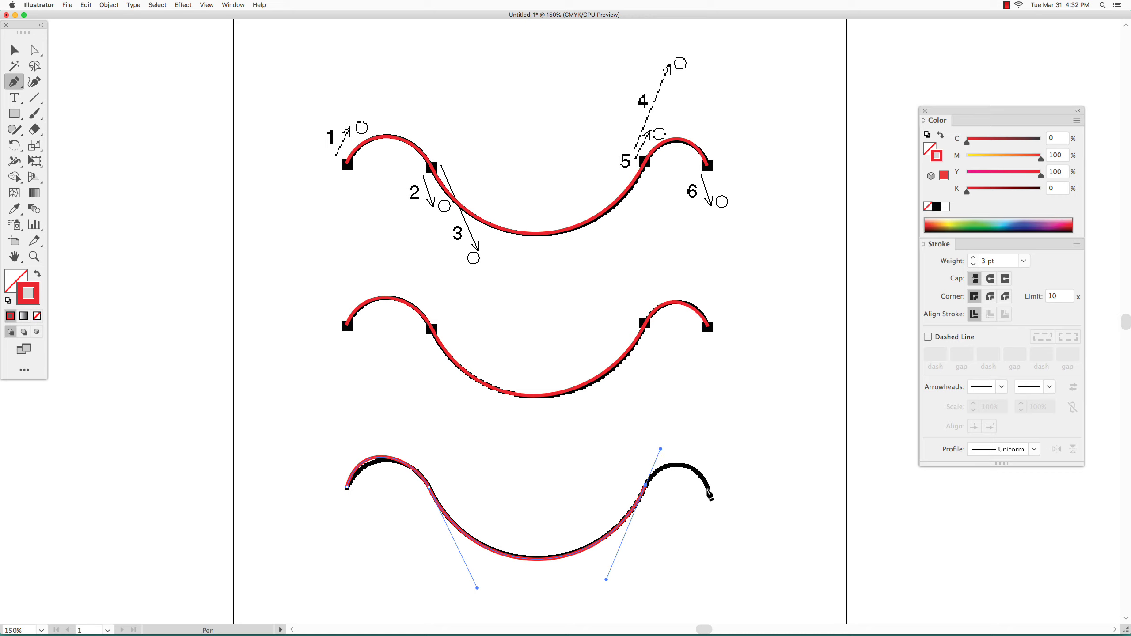
{"action": "left_click_drag", "start_coordinate": [707, 489], "coordinate": [719, 516]}
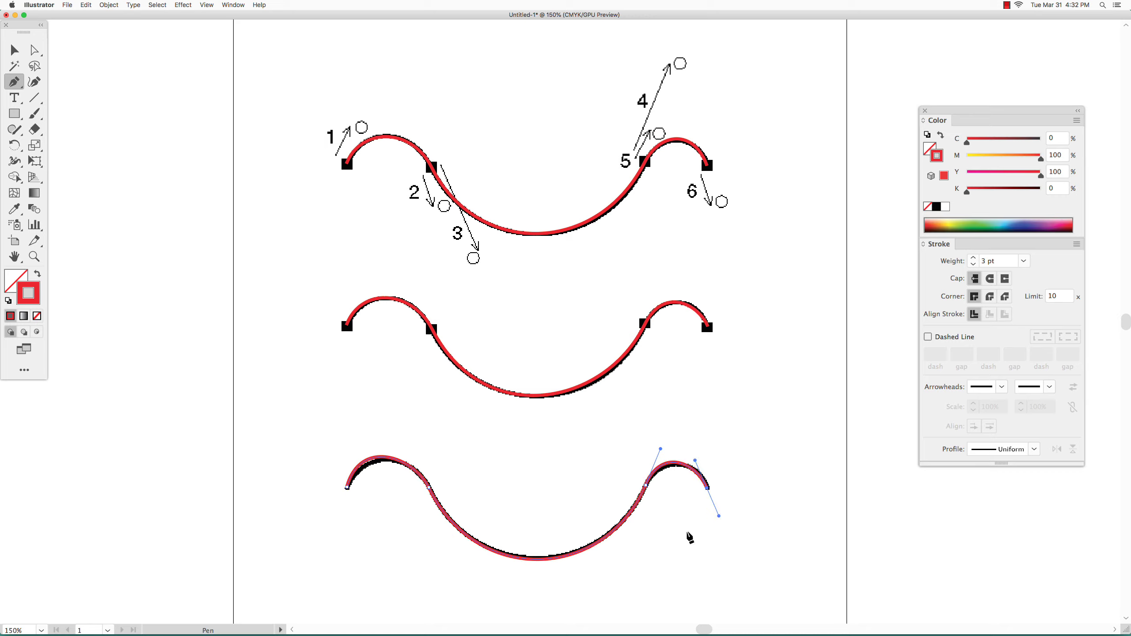
- Refine the direction handles on both small humps of the bottom path with Direct Selection to match the template wave
{"action": "left_click", "coordinate": [35, 52]}
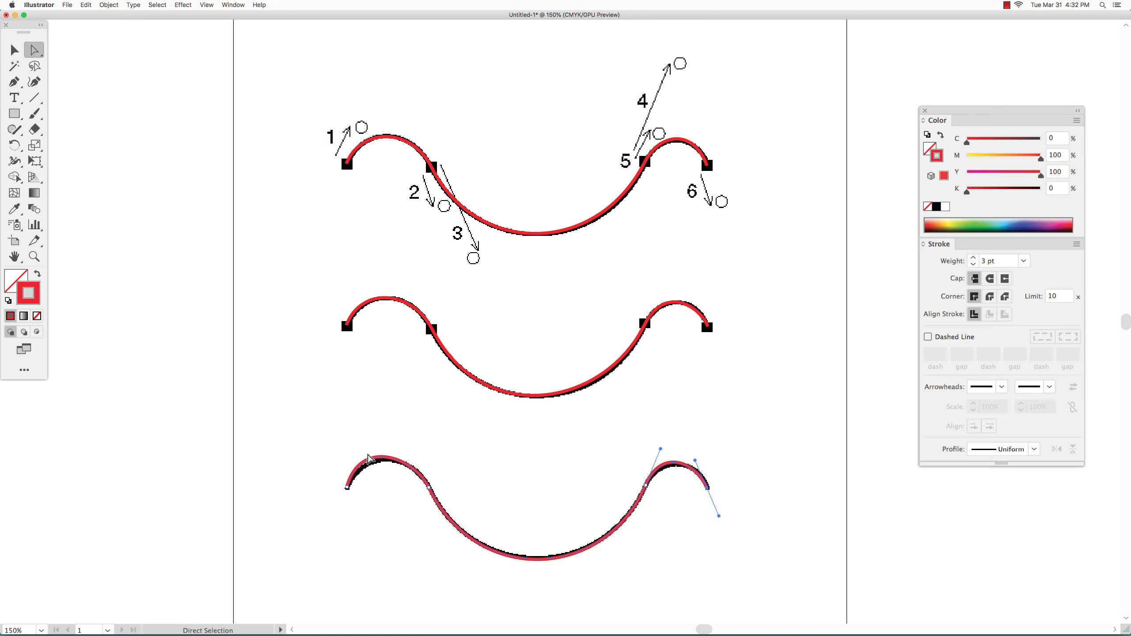
{"action": "left_click", "coordinate": [399, 464]}
{"action": "left_click_drag", "start_coordinate": [360, 437], "coordinate": [414, 456]}
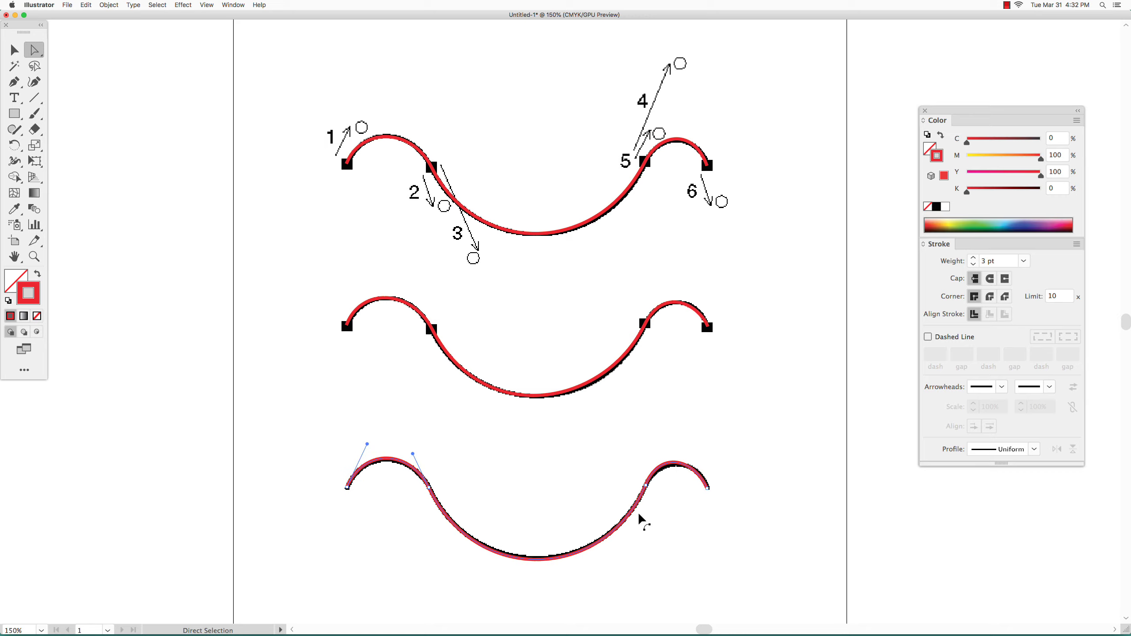
{"action": "key", "text": "super+a"}
{"action": "left_click", "coordinate": [671, 464]}
{"action": "left_click_drag", "start_coordinate": [663, 450], "coordinate": [663, 450]}
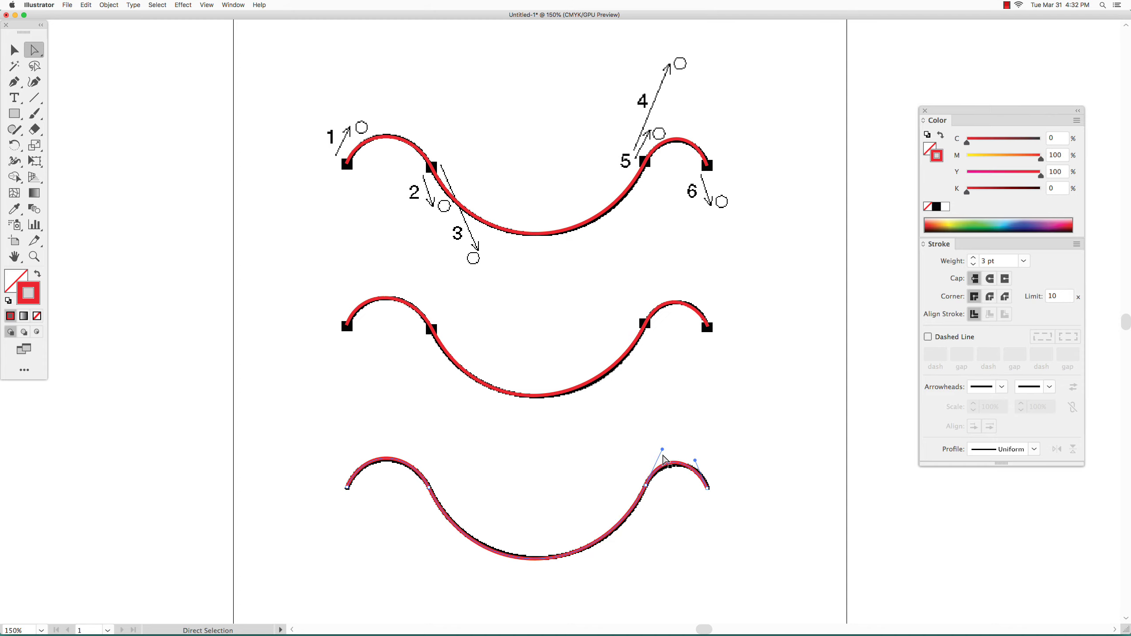
{"action": "left_click", "coordinate": [645, 486]}
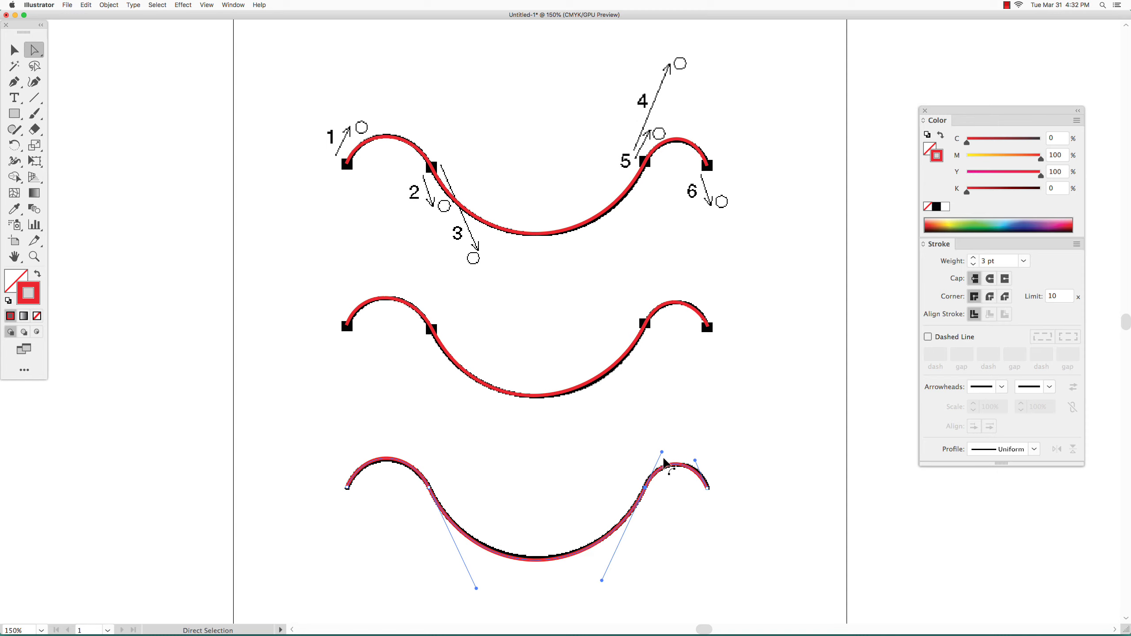
{"action": "left_click", "coordinate": [645, 490]}
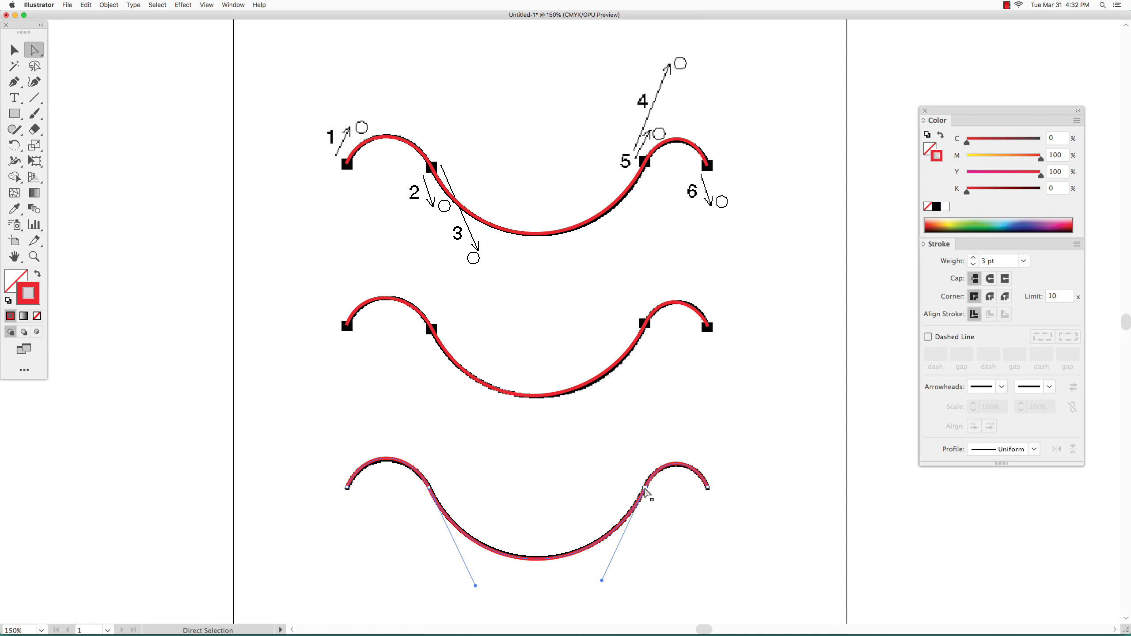